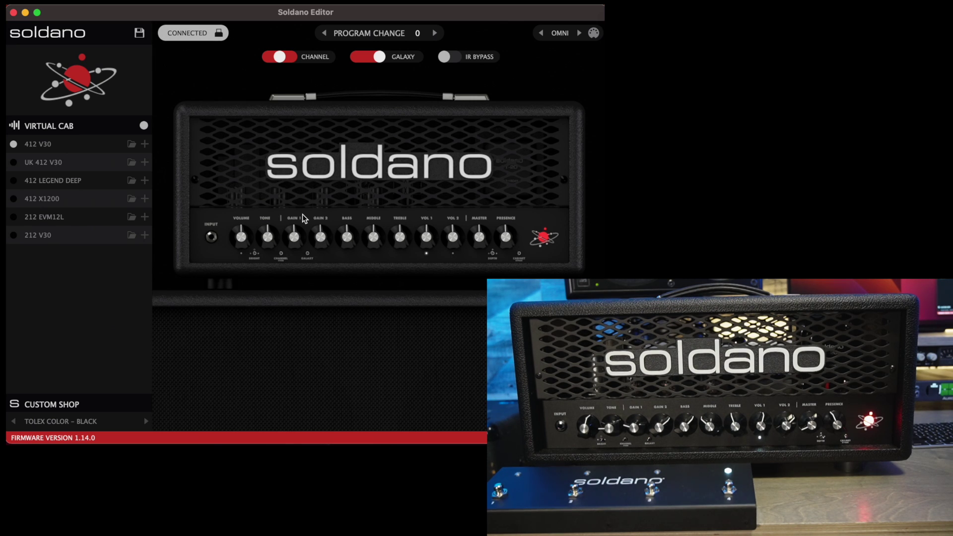
Step: Cycle the amp channel selector through the channels to channel 2
{"action": "left_click", "coordinate": [272, 58]}
{"action": "left_click", "coordinate": [280, 58]}
{"action": "left_click", "coordinate": [285, 58]}
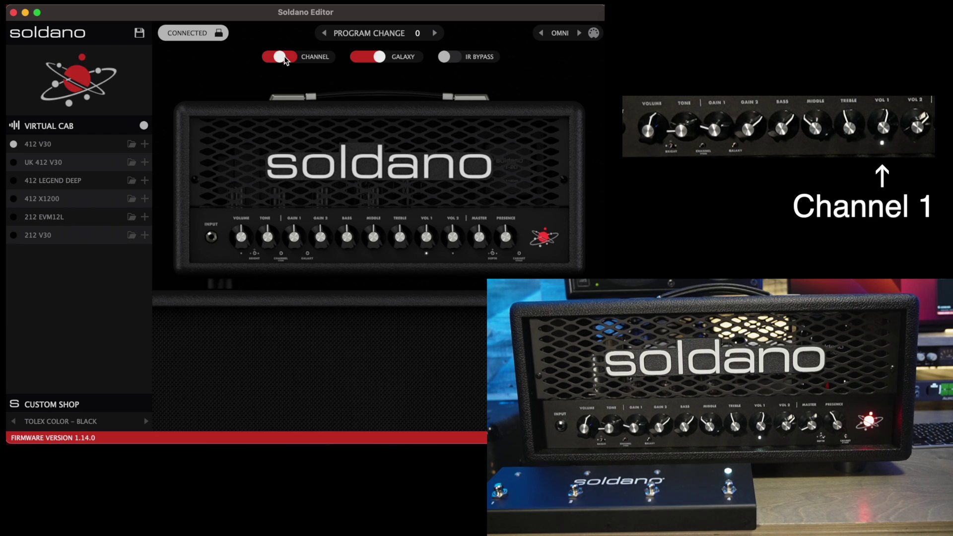
{"action": "left_click", "coordinate": [285, 58]}
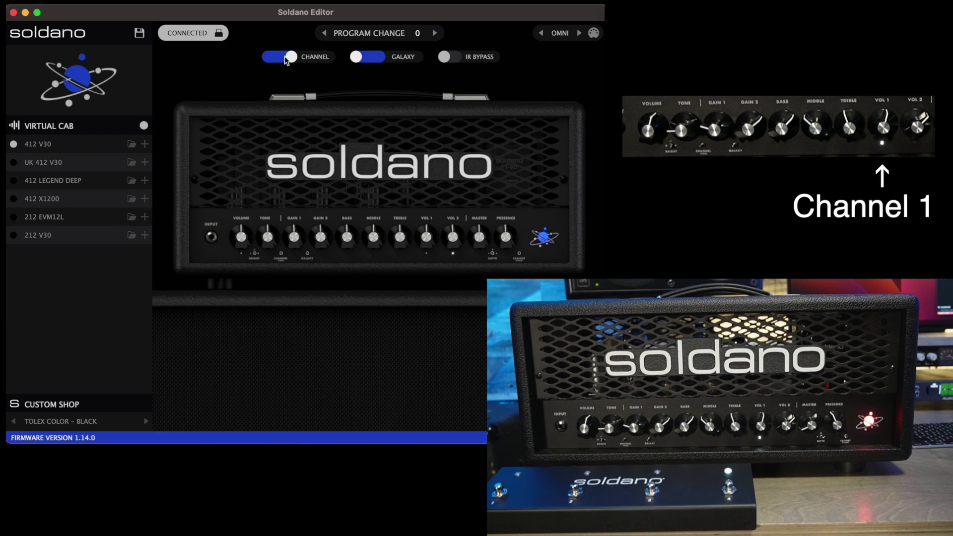
Step: Toggle Galaxy mode twice, then switch IR bypass on and back off
{"action": "left_click", "coordinate": [369, 57]}
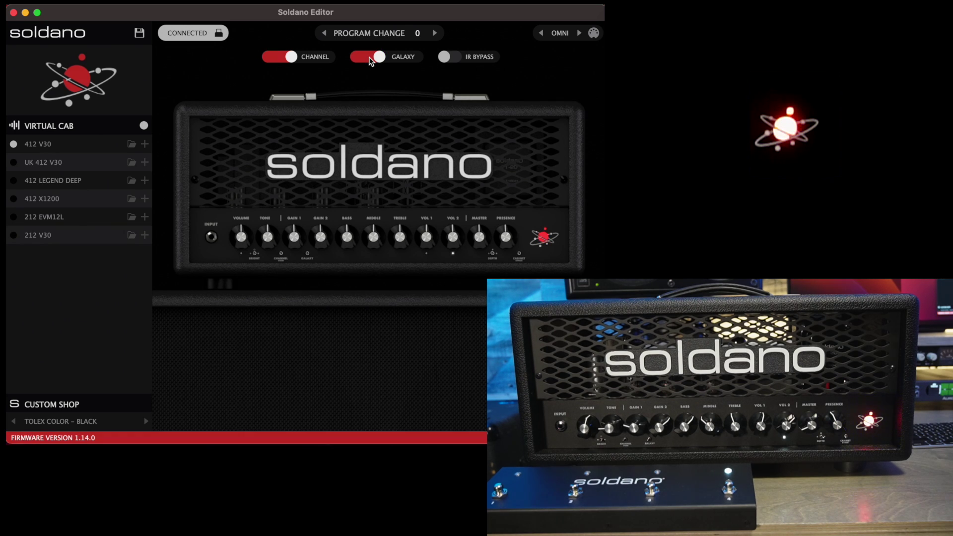
{"action": "left_click", "coordinate": [369, 59]}
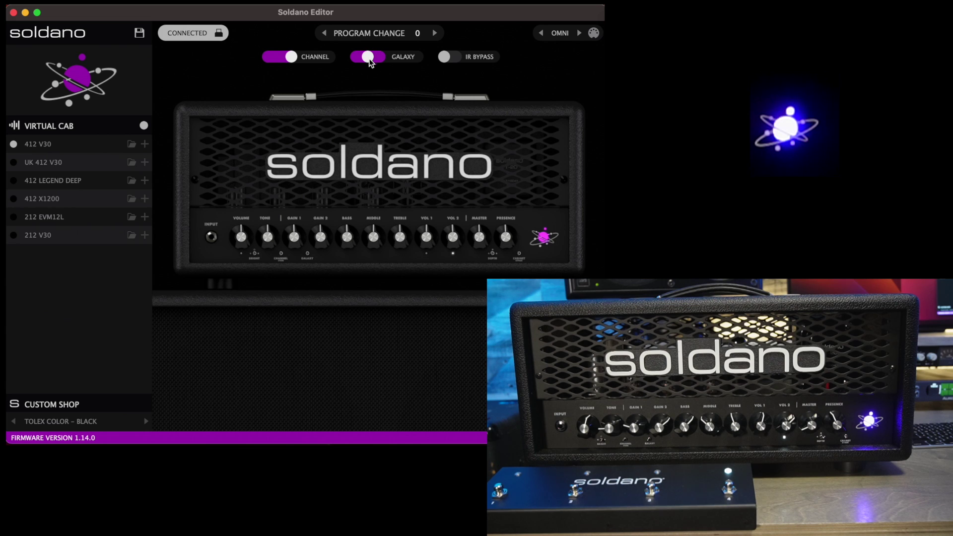
{"action": "left_click", "coordinate": [457, 59]}
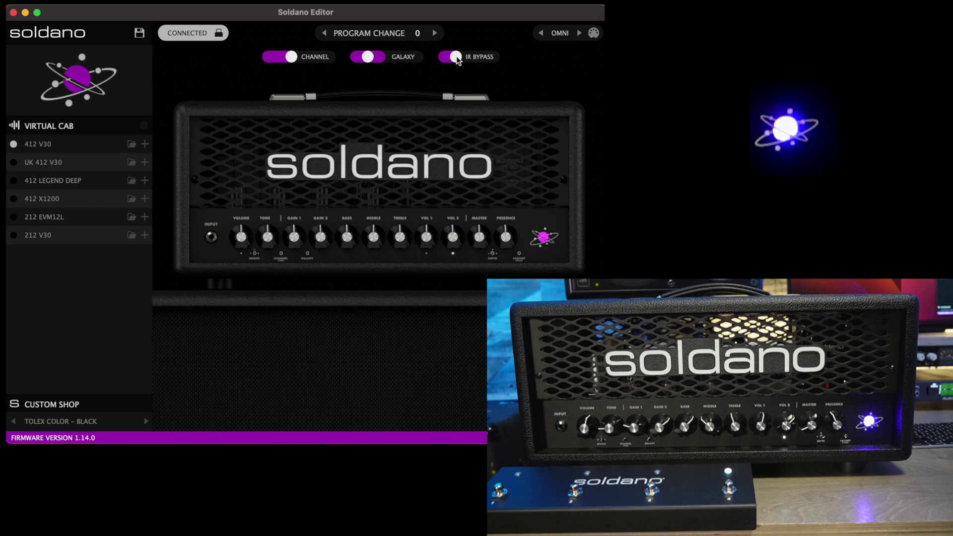
{"action": "left_click", "coordinate": [457, 59]}
Step: Audition the virtual cabs in turn: 412 Legend Deep, 212 EVM12L, then 212 V30
{"action": "left_click", "coordinate": [15, 163]}
{"action": "left_click", "coordinate": [15, 181]}
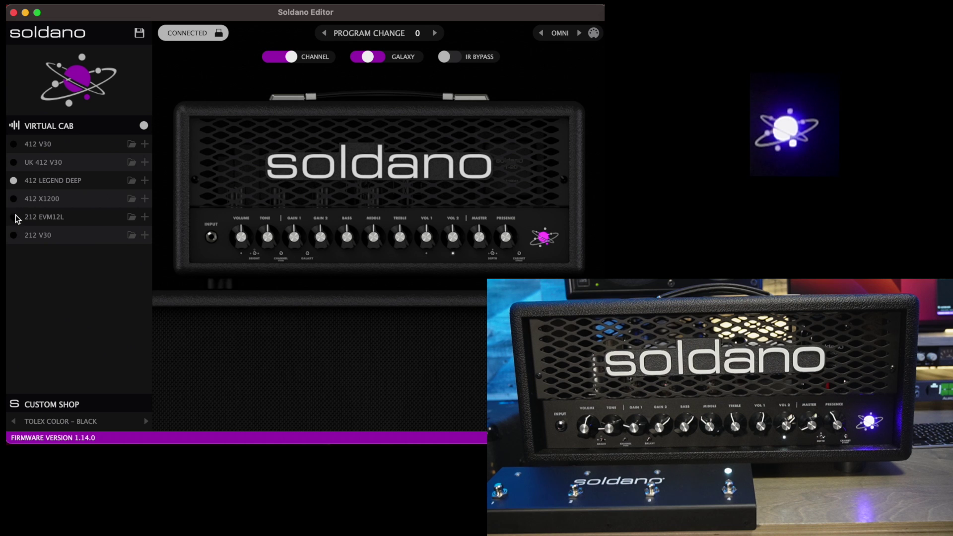
{"action": "left_click", "coordinate": [14, 198]}
{"action": "left_click", "coordinate": [13, 217]}
{"action": "left_click", "coordinate": [14, 233]}
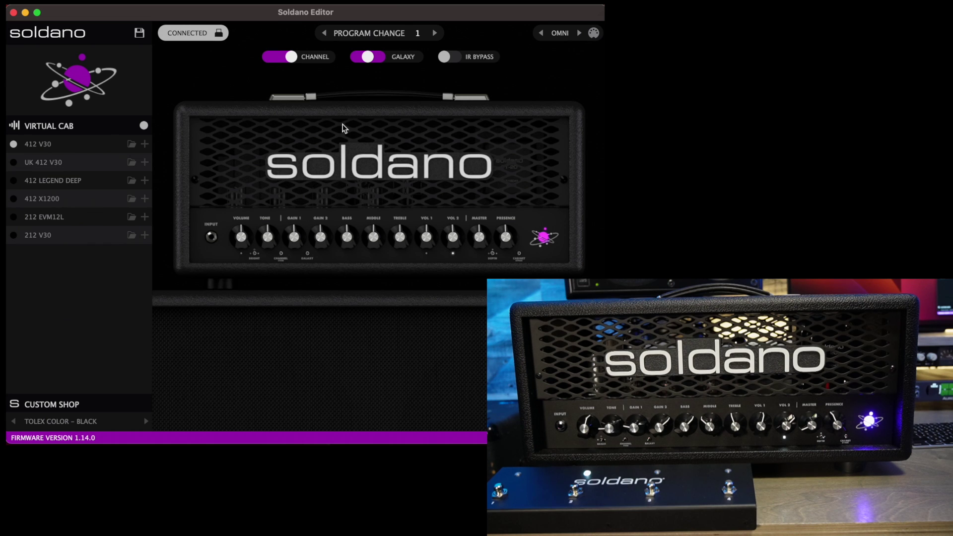
Step: Step to program change 2 and cycle the MIDI channel through 1 and 2 back to OMNI
{"action": "left_click", "coordinate": [435, 34]}
{"action": "left_click", "coordinate": [579, 33]}
{"action": "left_click", "coordinate": [579, 33]}
{"action": "left_click", "coordinate": [541, 33]}
Step: Cycle the amp channel, toggle Galaxy mode, and select the 412 V30 cab
{"action": "left_click", "coordinate": [281, 57]}
{"action": "left_click", "coordinate": [282, 59]}
{"action": "left_click", "coordinate": [367, 58]}
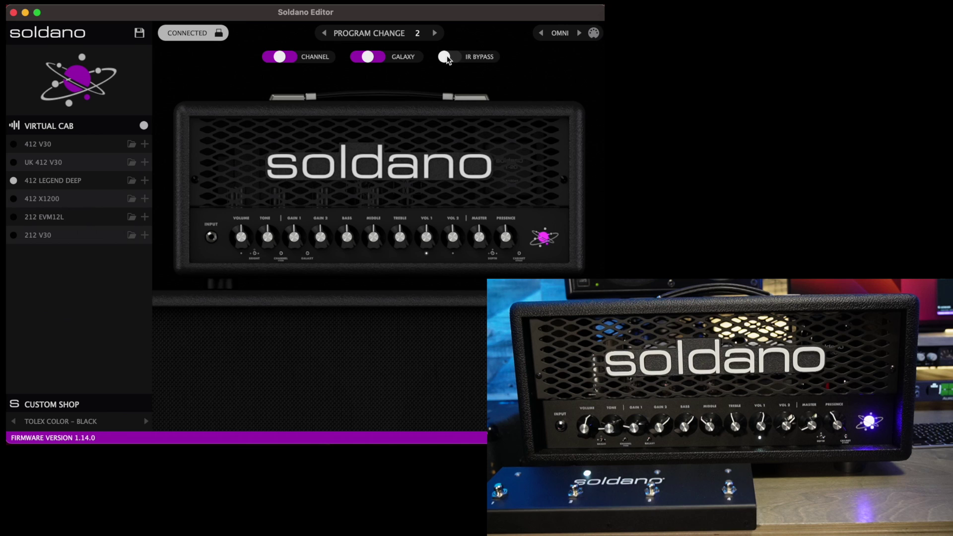
{"action": "left_click", "coordinate": [15, 145]}
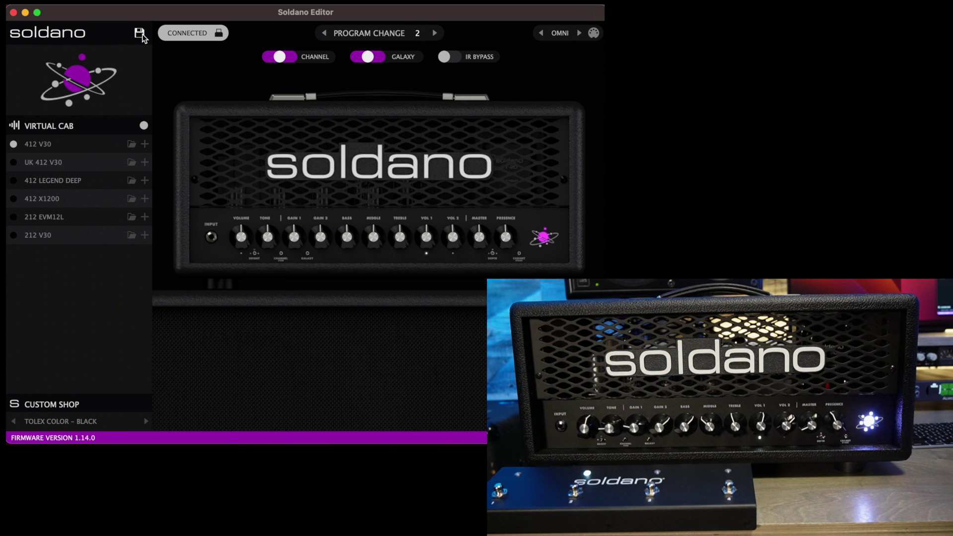
Step: Save program 2, then select the 412 Legend Deep cab slot and open its cab library
{"action": "left_click", "coordinate": [140, 35]}
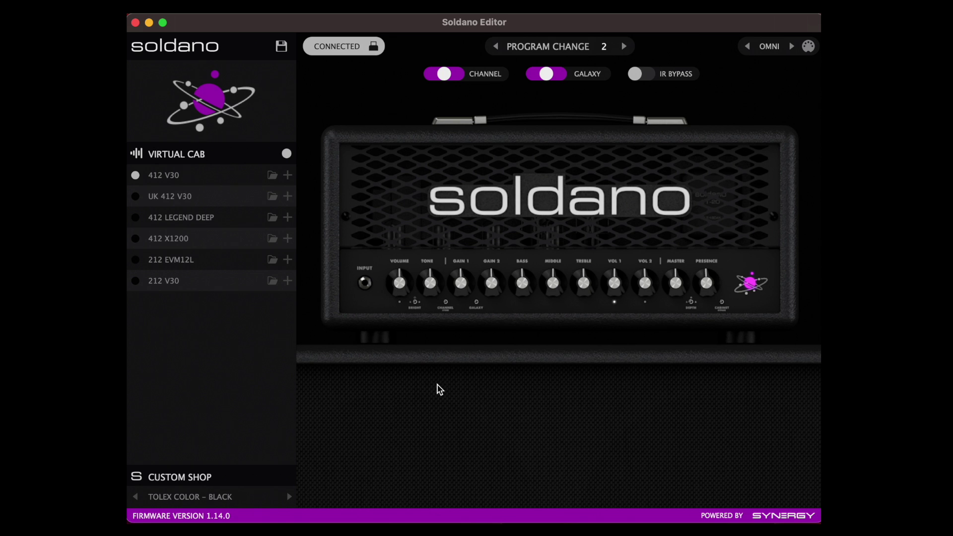
{"action": "left_click", "coordinate": [295, 223]}
{"action": "left_click", "coordinate": [288, 219]}
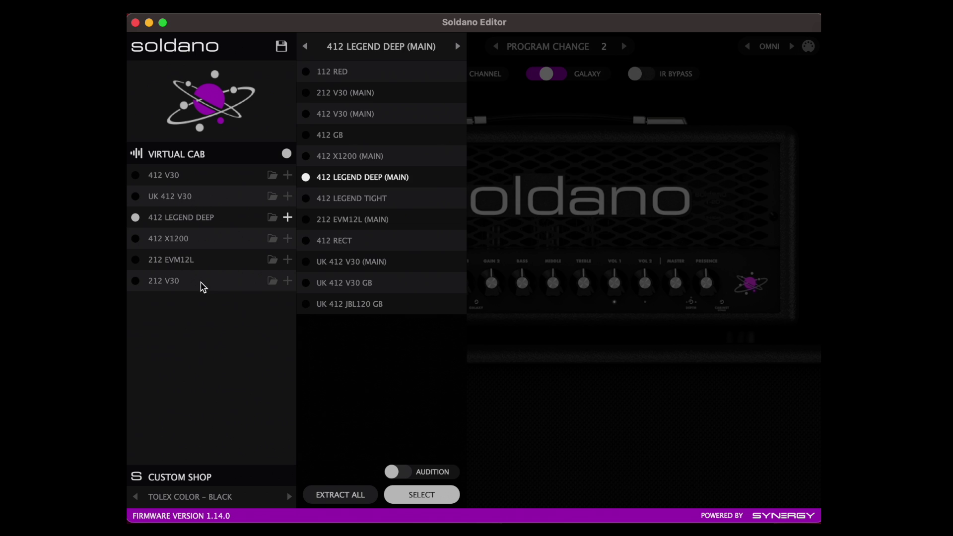
Step: With audition on, step the slot to 212 EVM12L (MAIN) and extract all built-in cab IRs
{"action": "left_click", "coordinate": [399, 472]}
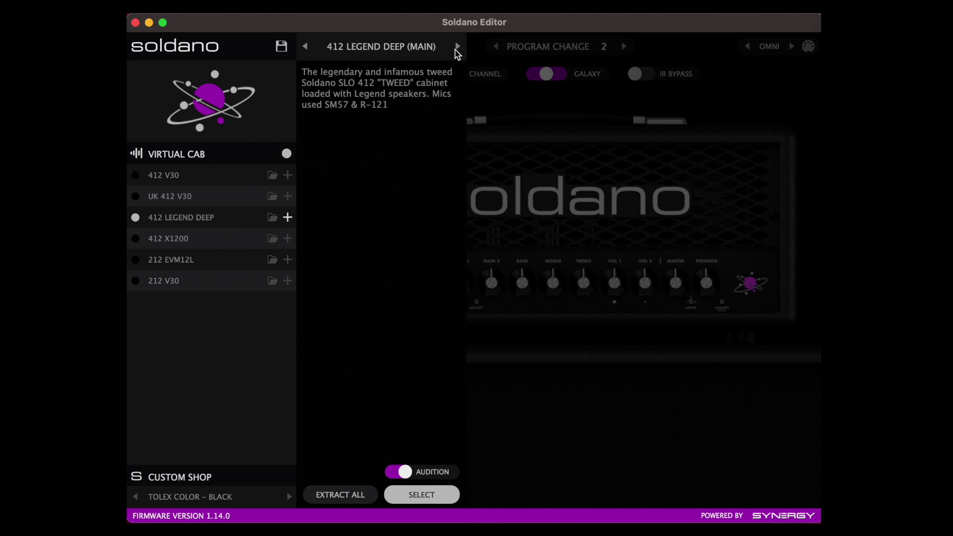
{"action": "left_click", "coordinate": [458, 48]}
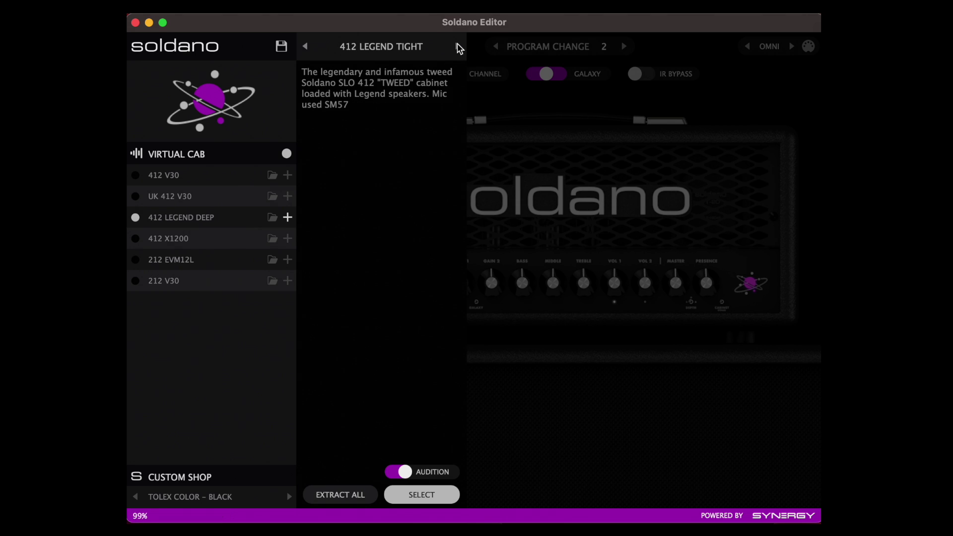
{"action": "left_click", "coordinate": [458, 47]}
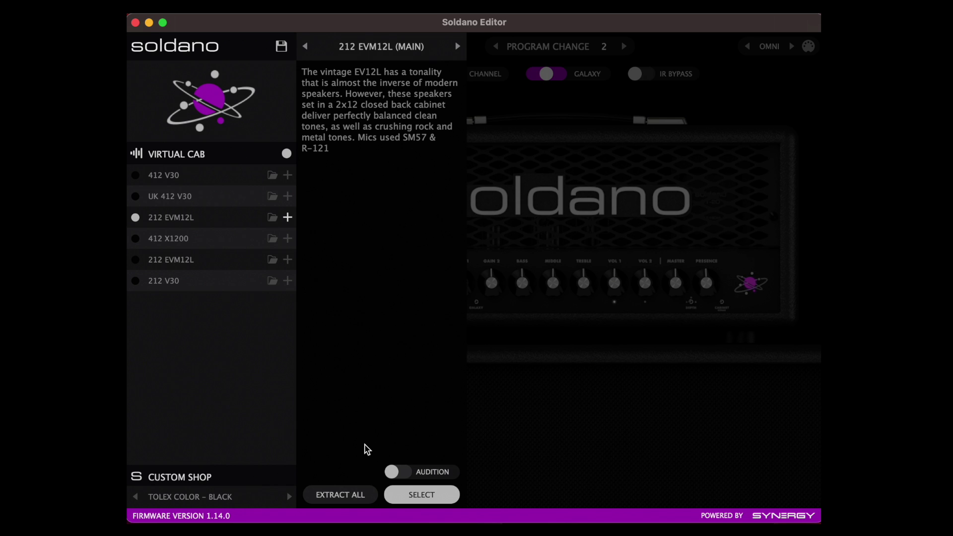
{"action": "left_click", "coordinate": [331, 502]}
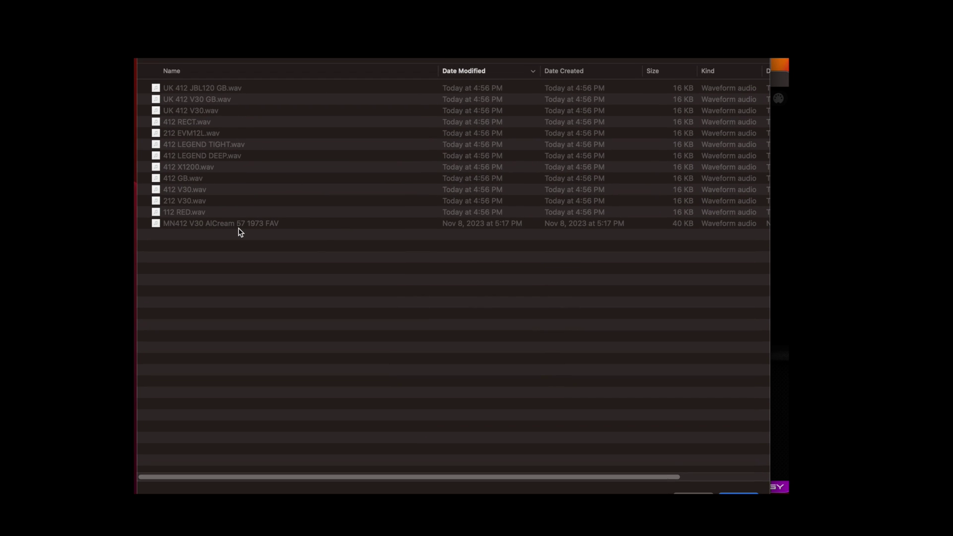
Step: Confirm the destination folder of cab .wav files in the file dialog
{"action": "left_click", "coordinate": [738, 493]}
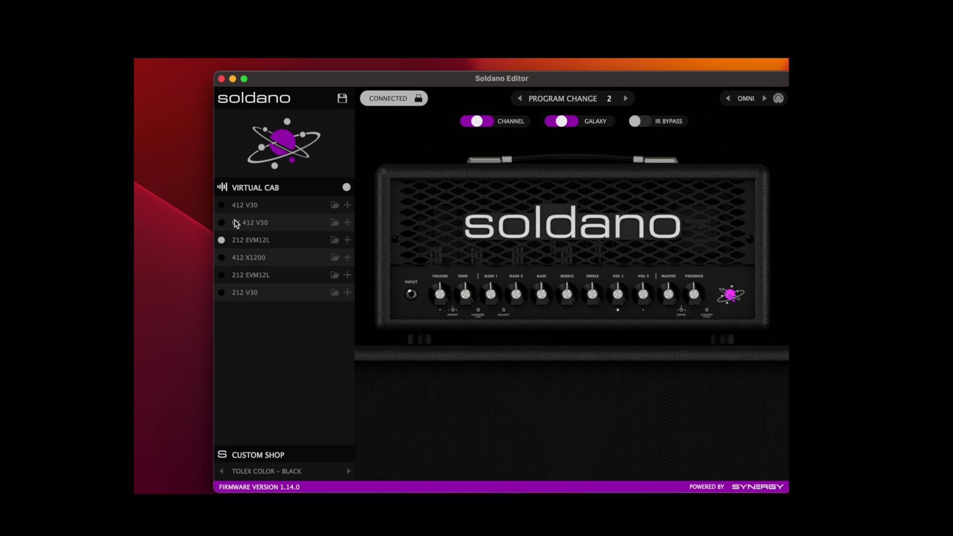
Step: Load the MN412 V30 AlCream 57 1973 FAV custom IR into the 412 V30 cab slot
{"action": "left_click", "coordinate": [222, 206]}
{"action": "left_click", "coordinate": [334, 206]}
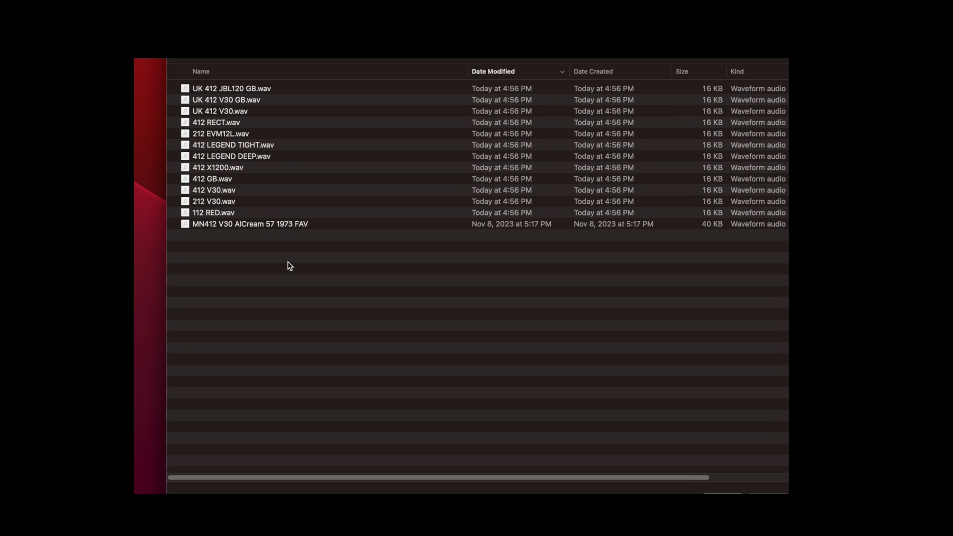
{"action": "double_click", "coordinate": [270, 224]}
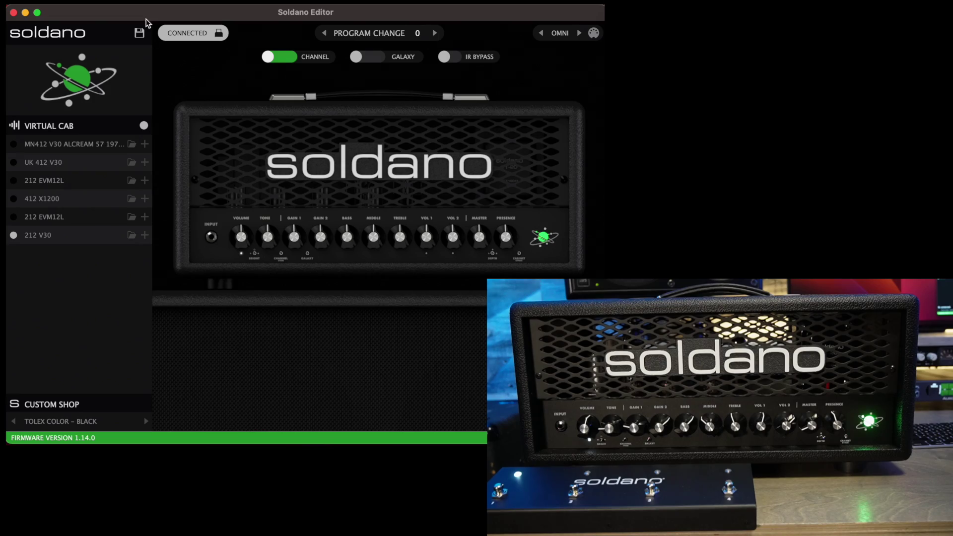
Step: Save the program with the new IR, then turn IR bypass on
{"action": "left_click", "coordinate": [141, 34]}
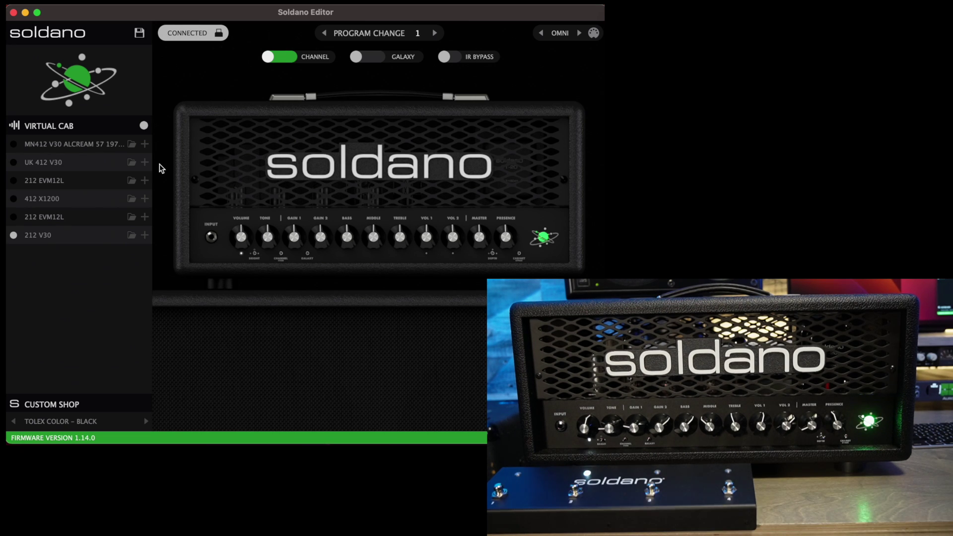
{"action": "left_click", "coordinate": [453, 58]}
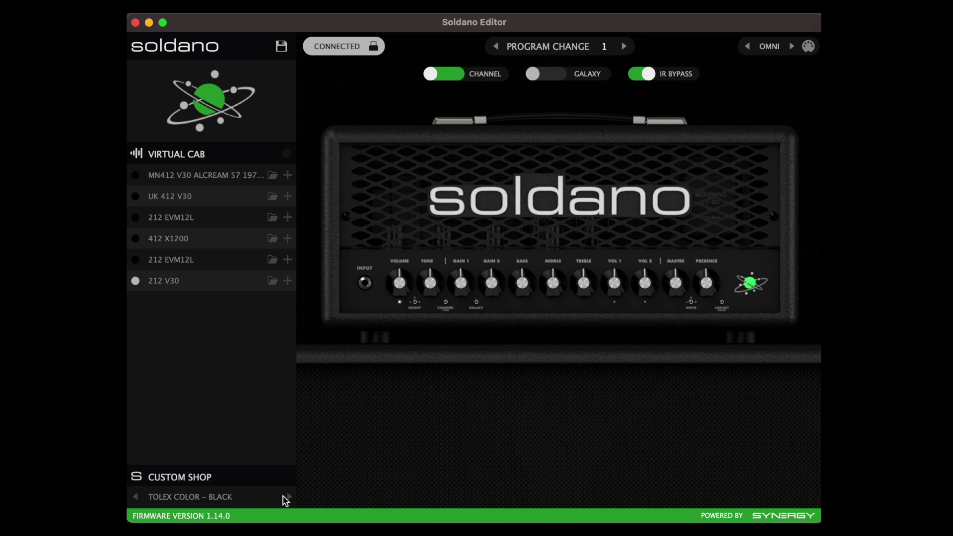
Step: Cycle the Custom Shop tolex colour past Purple, White and Black to Snake Skin
{"action": "left_click", "coordinate": [288, 497]}
{"action": "left_click", "coordinate": [287, 497]}
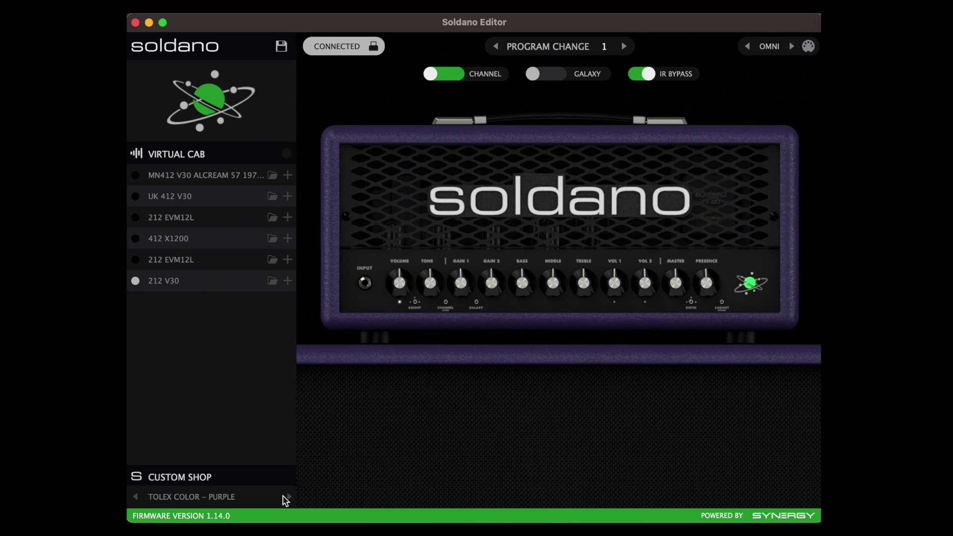
{"action": "left_click", "coordinate": [288, 497]}
{"action": "left_click", "coordinate": [287, 497]}
{"action": "left_click", "coordinate": [287, 496]}
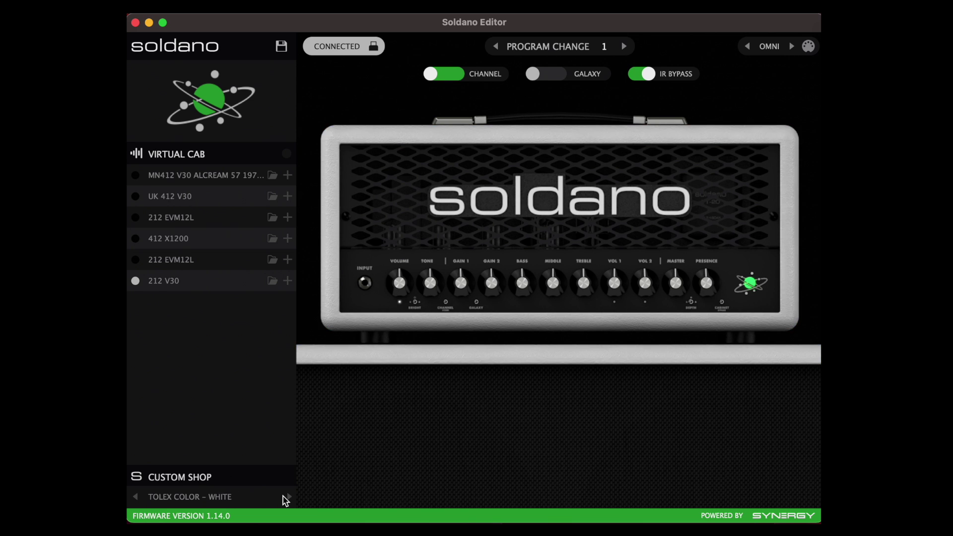
{"action": "left_click", "coordinate": [284, 495]}
{"action": "left_click", "coordinate": [284, 496]}
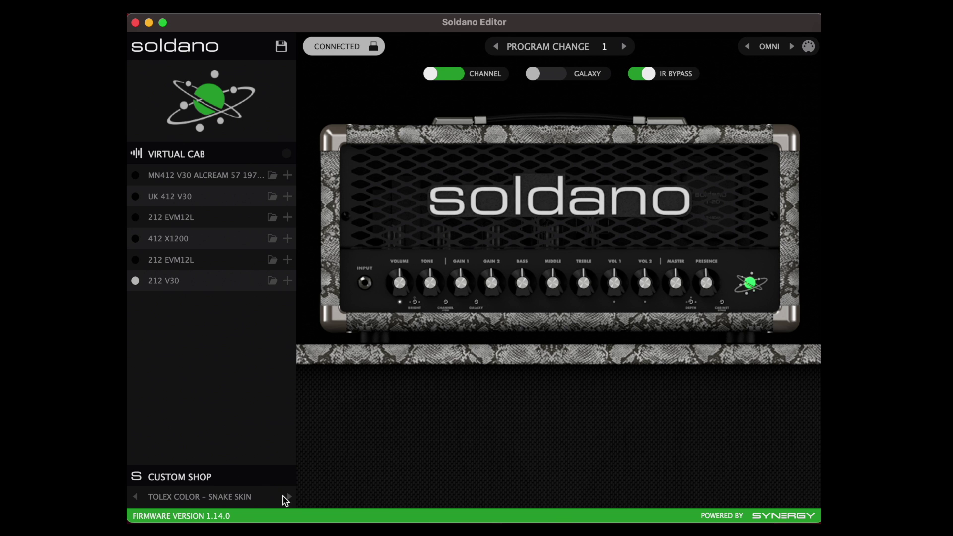